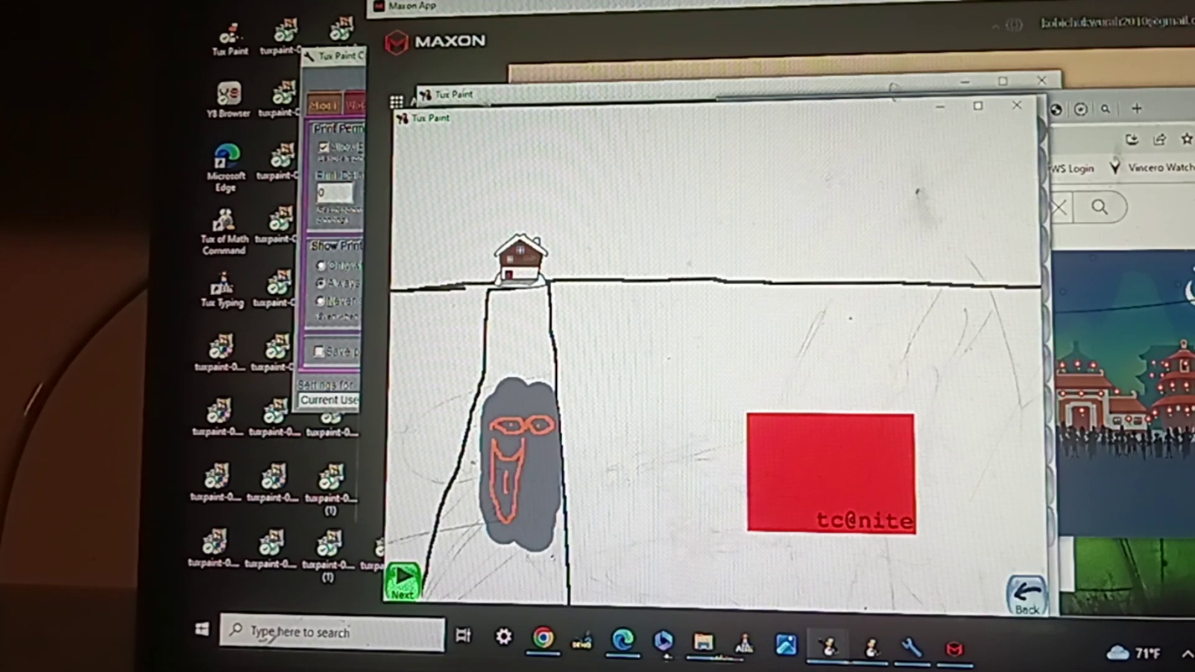
# Step: Brush a short arm reaching out beside the grey figure's long orange face
pyautogui.moveTo(572, 449); pyautogui.dragTo(568, 467)
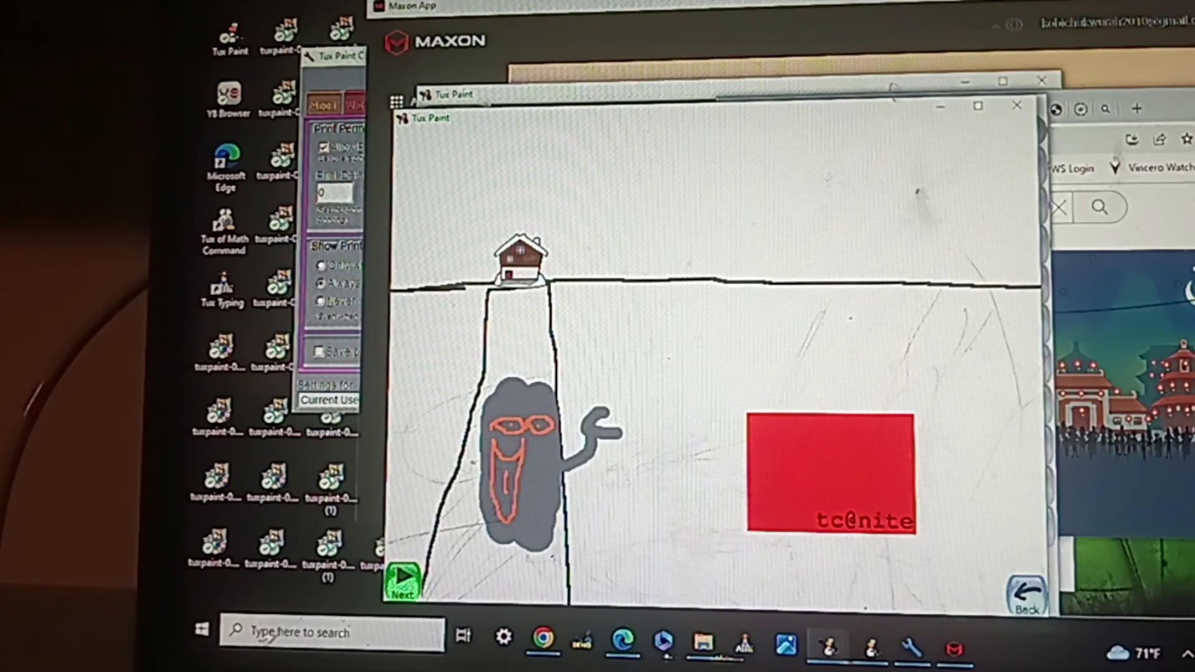